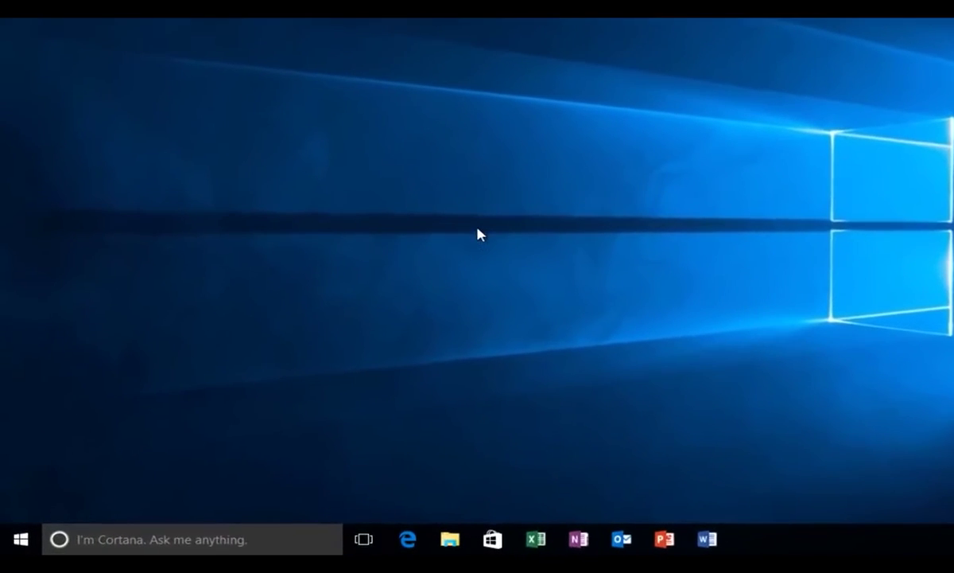
Step: Restart the computer to boot into the Windows 7 installer
left_click(24, 539)
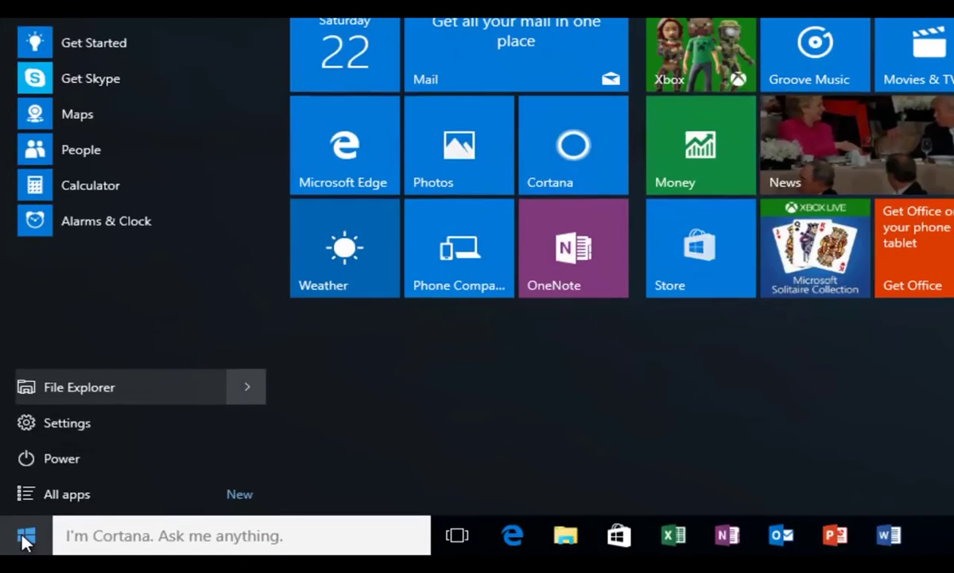
left_click(36, 459)
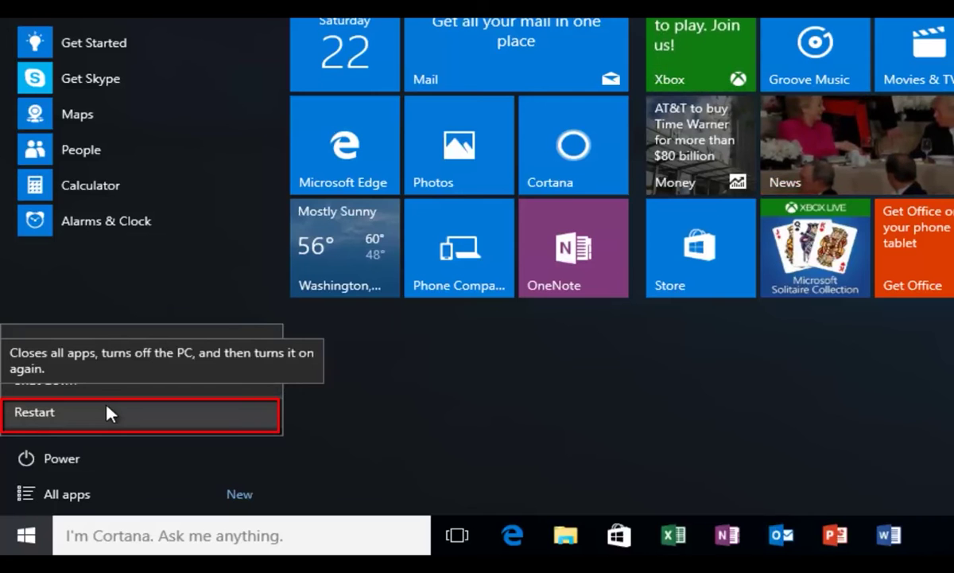
left_click(54, 414)
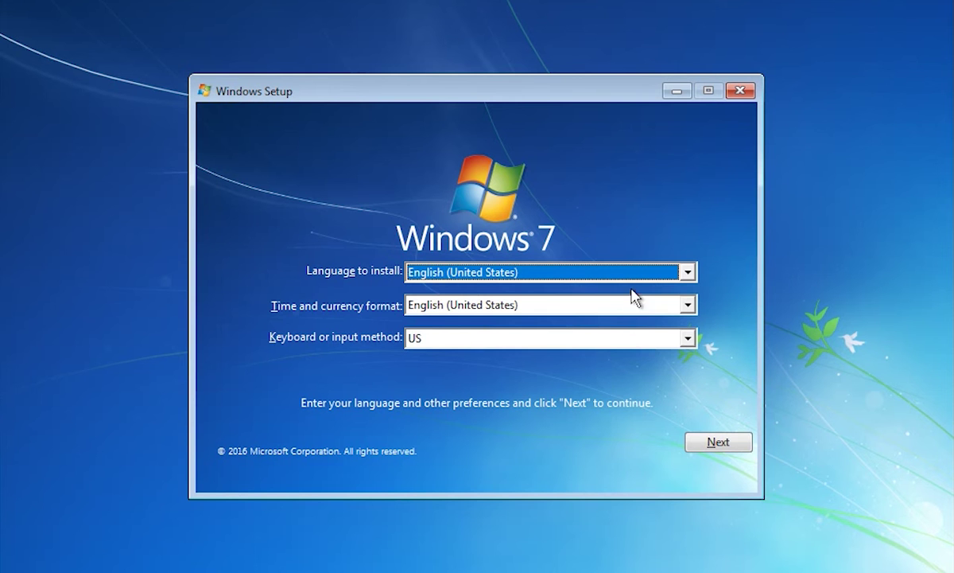
Step: Keep English (United States) as the install language and the time and currency format, and start the Windows 7 installation
left_click(663, 279)
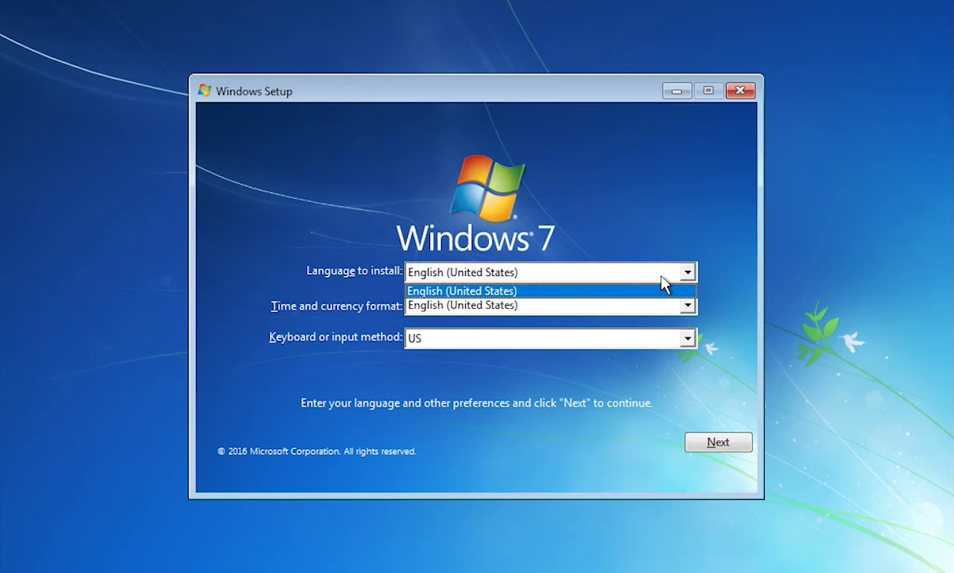
left_click(662, 279)
left_click(664, 307)
left_click(665, 307)
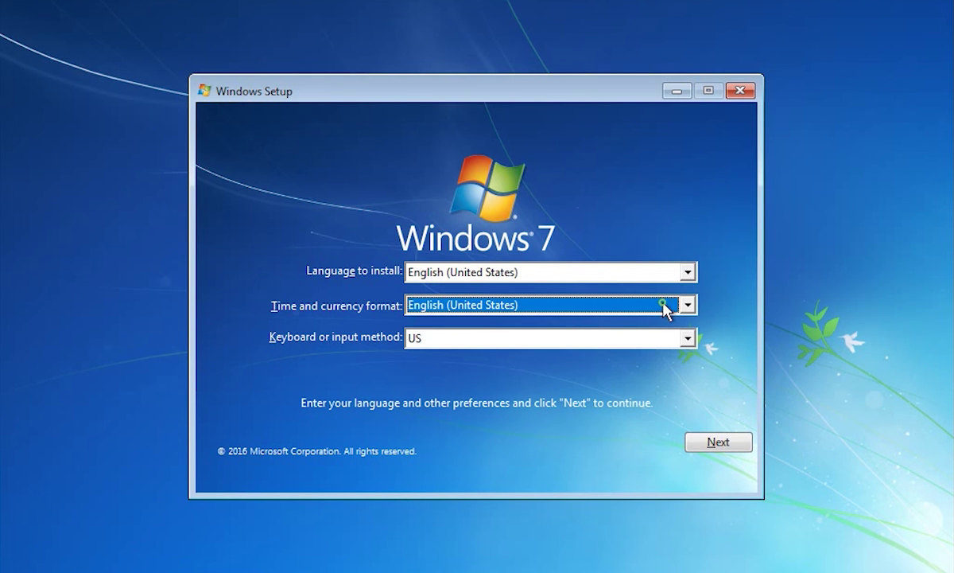
left_click(736, 446)
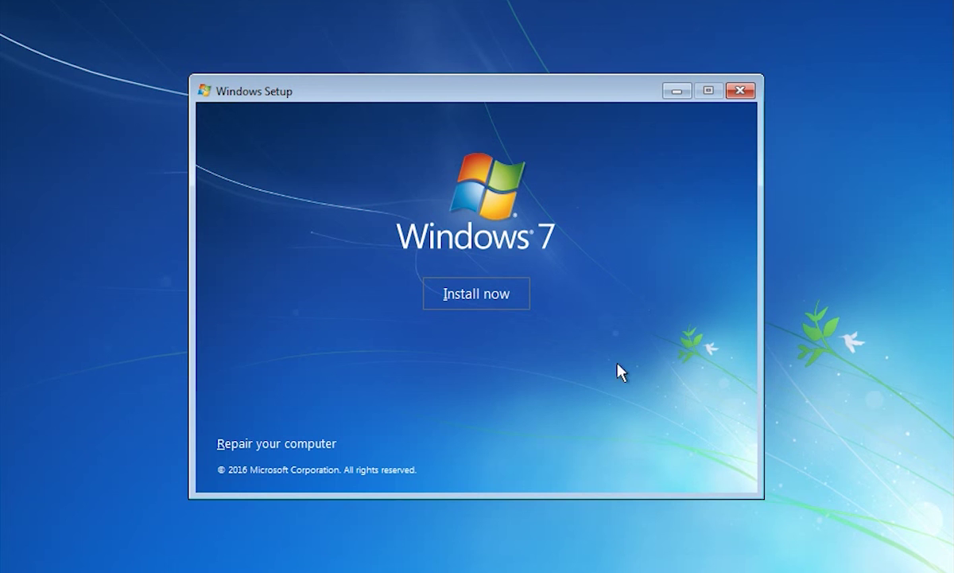
left_click(508, 300)
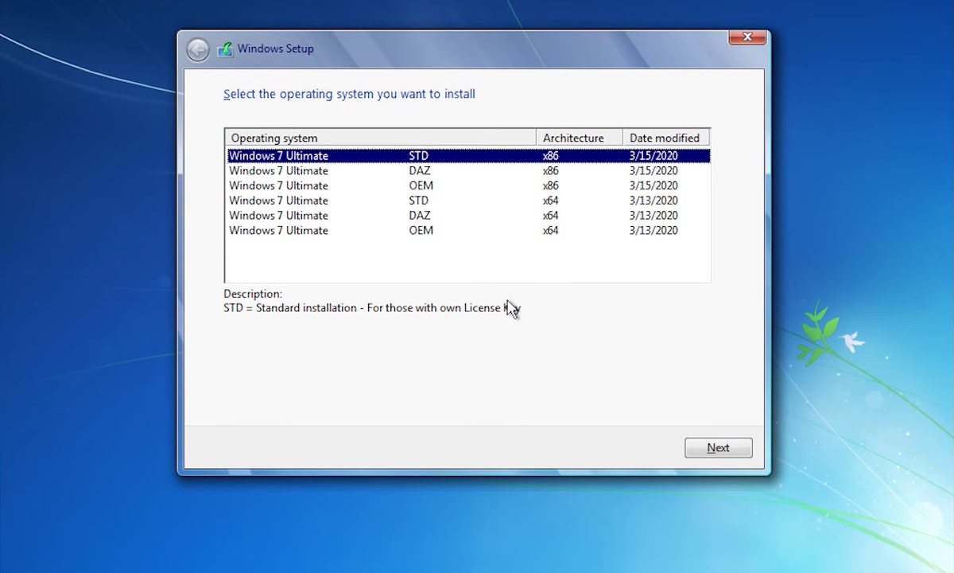
Step: Choose the Windows 7 Ultimate STD x64 edition as the operating system to install and continue
left_click(470, 201)
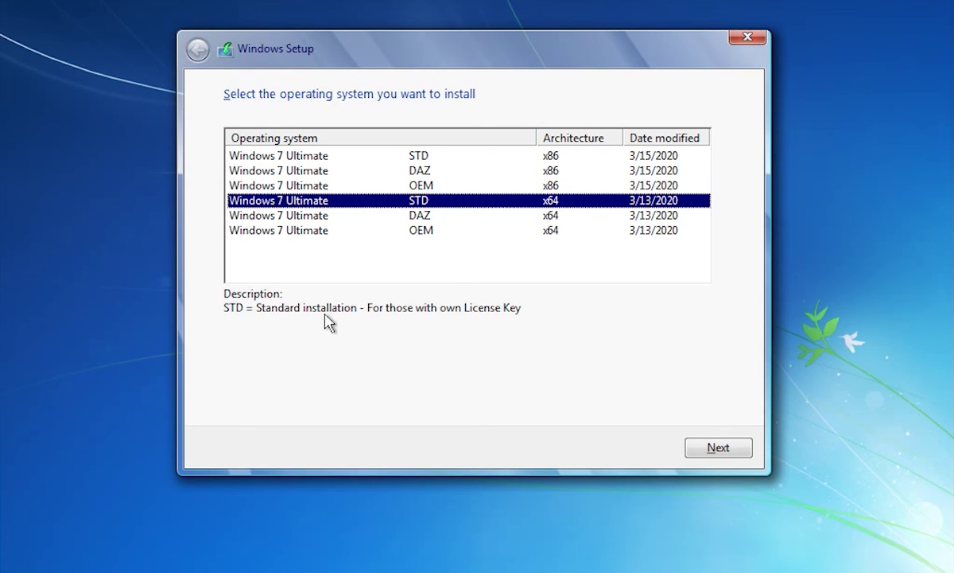
left_click(420, 218)
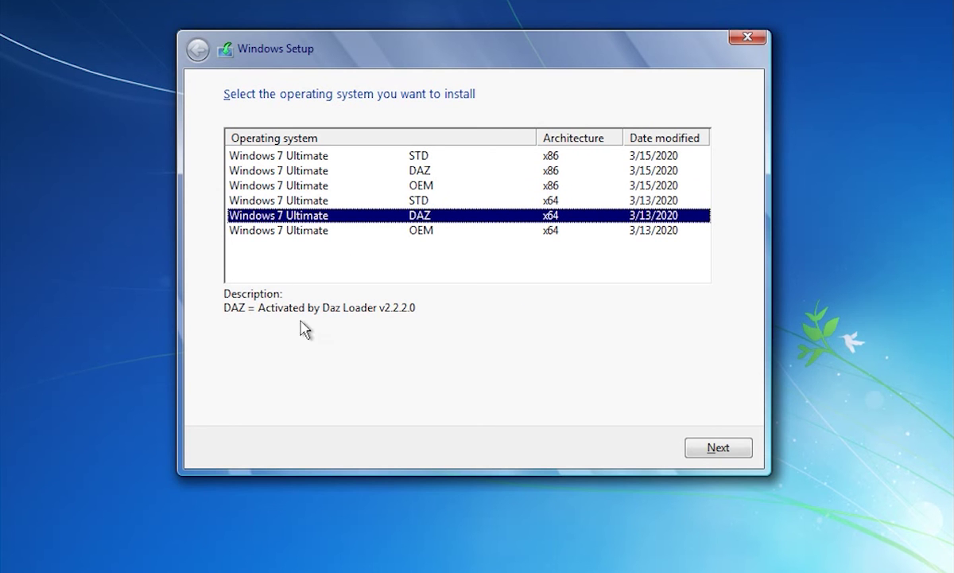
left_click(423, 233)
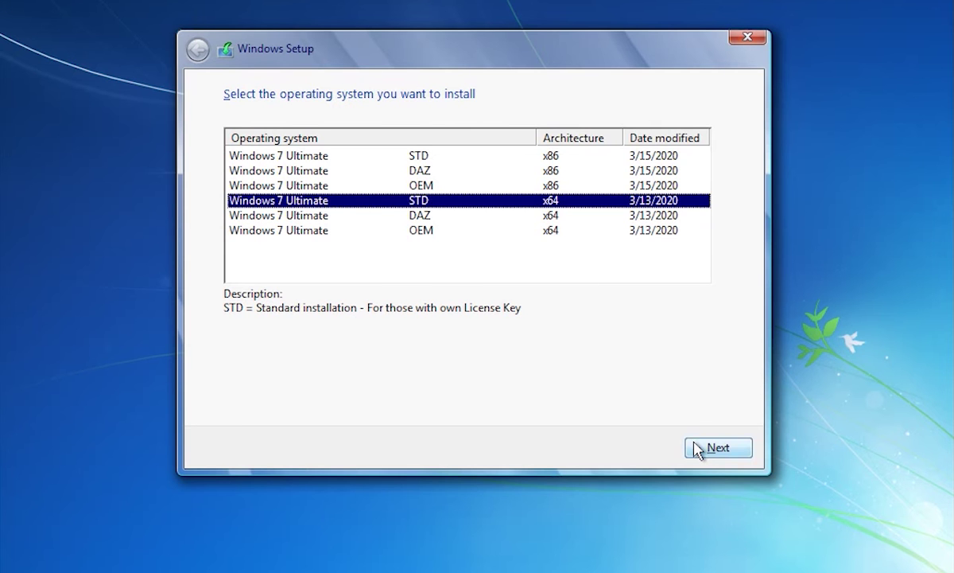
left_click(698, 449)
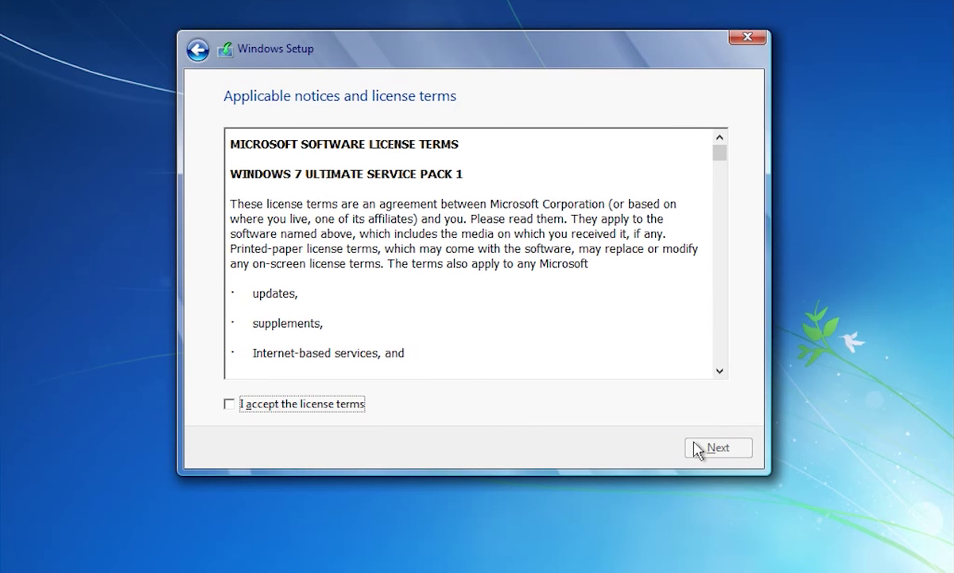
Step: Accept the license terms and choose the custom installation that installs Windows only
left_click(230, 404)
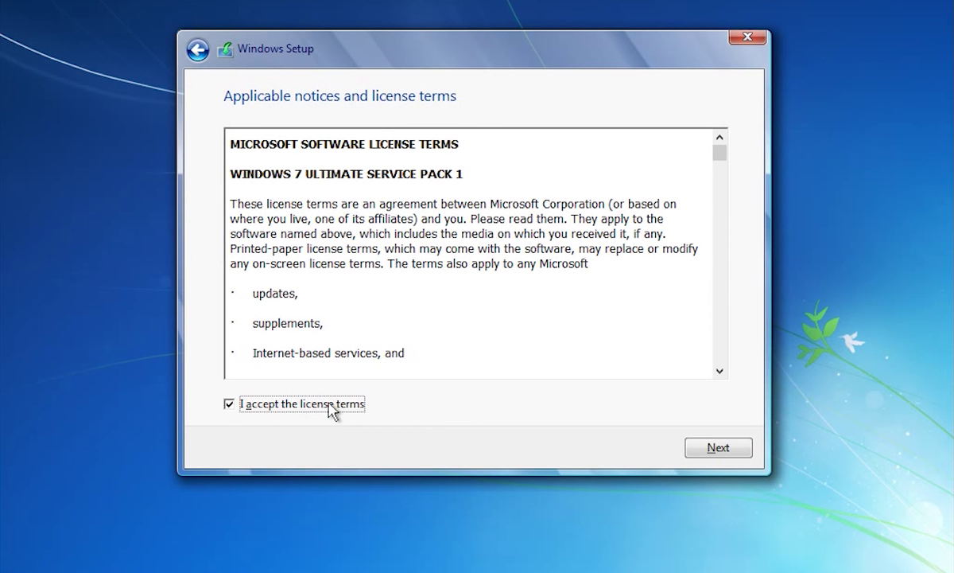
scroll(580, 256, "down", 2)
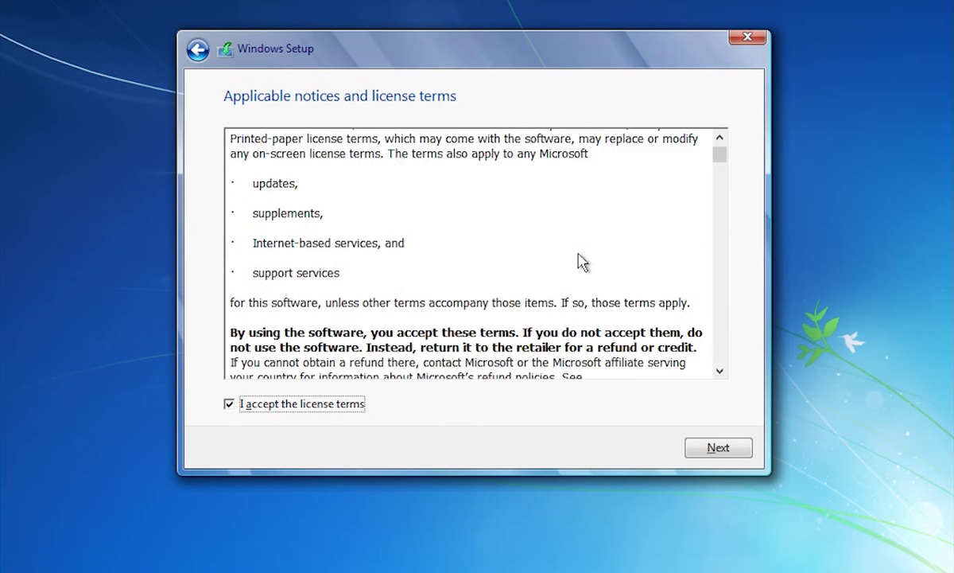
scroll(580, 256, "down", 15)
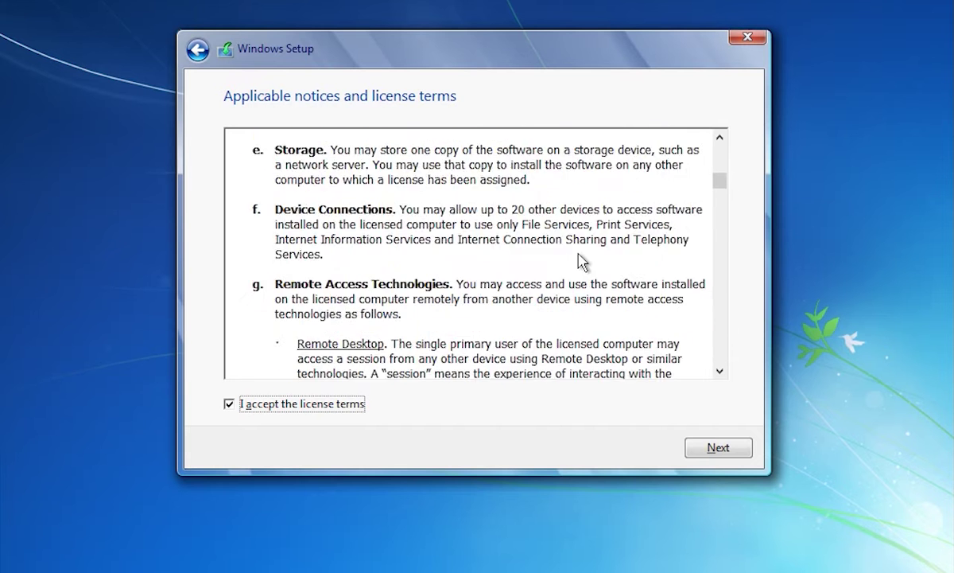
scroll(583, 263, "down", 15)
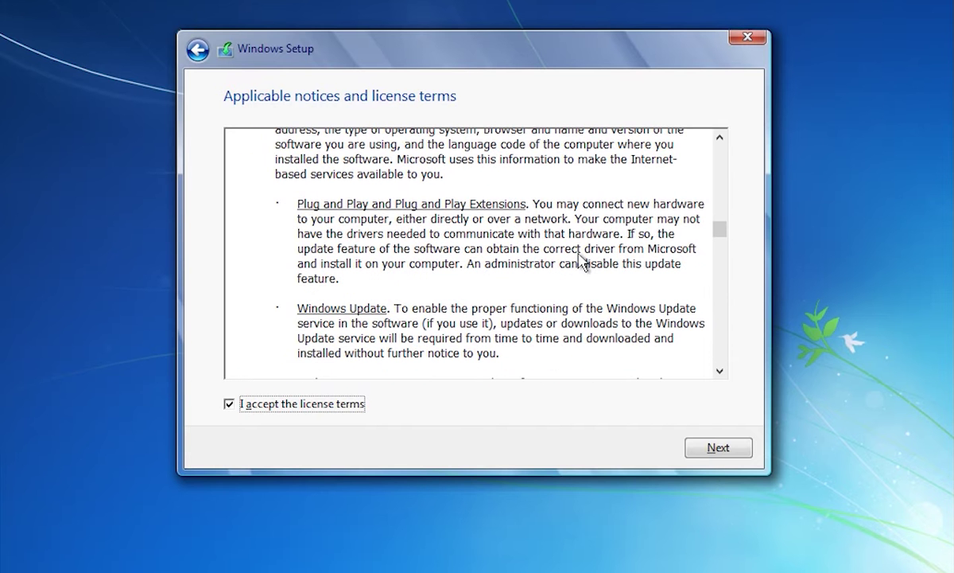
left_click(710, 453)
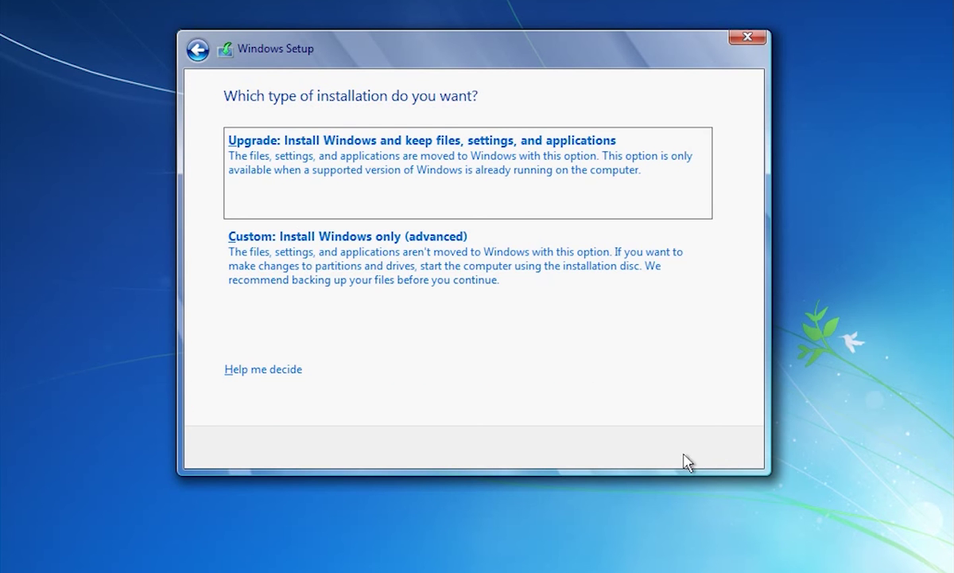
left_click(322, 305)
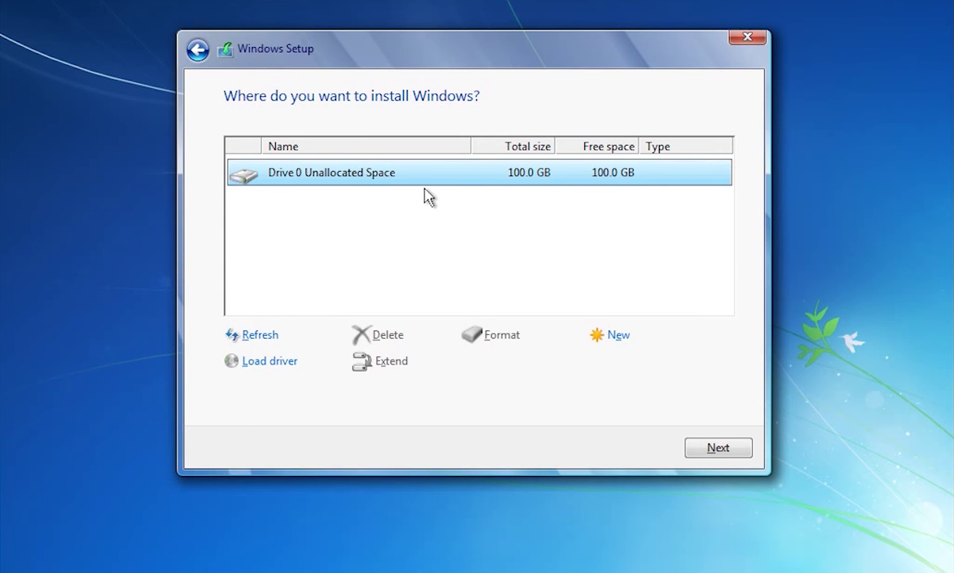
Step: Create a 51200 MB partition from the unallocated space on Drive 0
left_click(610, 337)
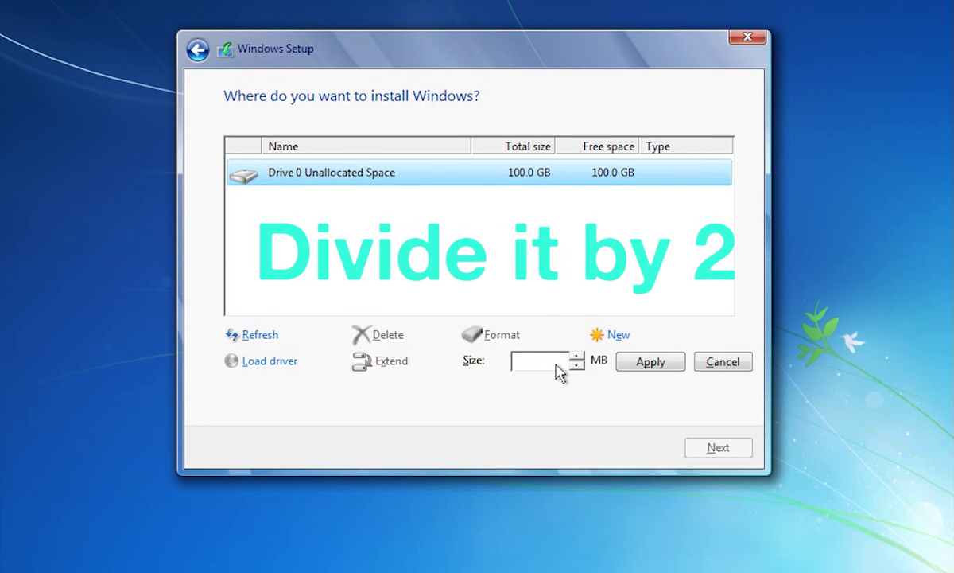
key("BackSpace")
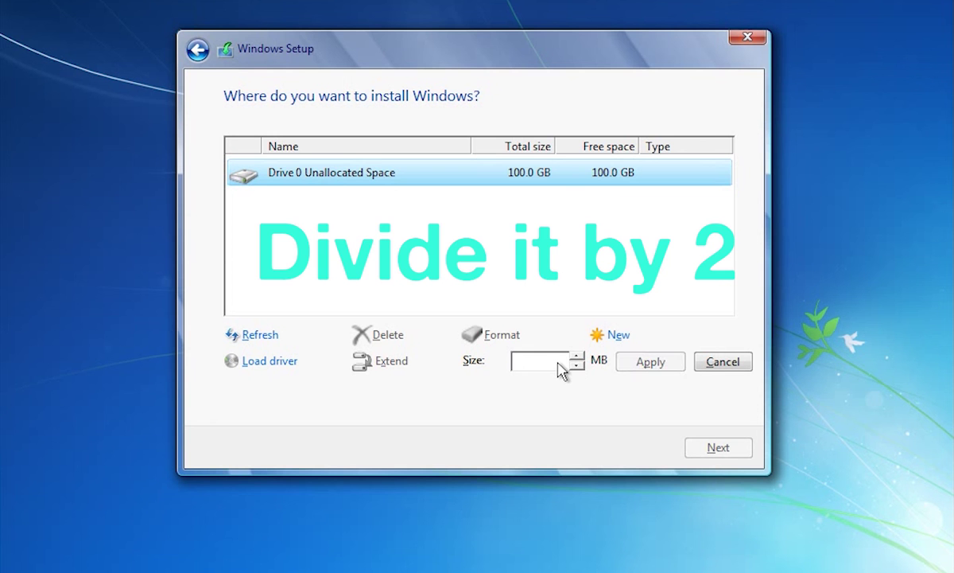
type("51200")
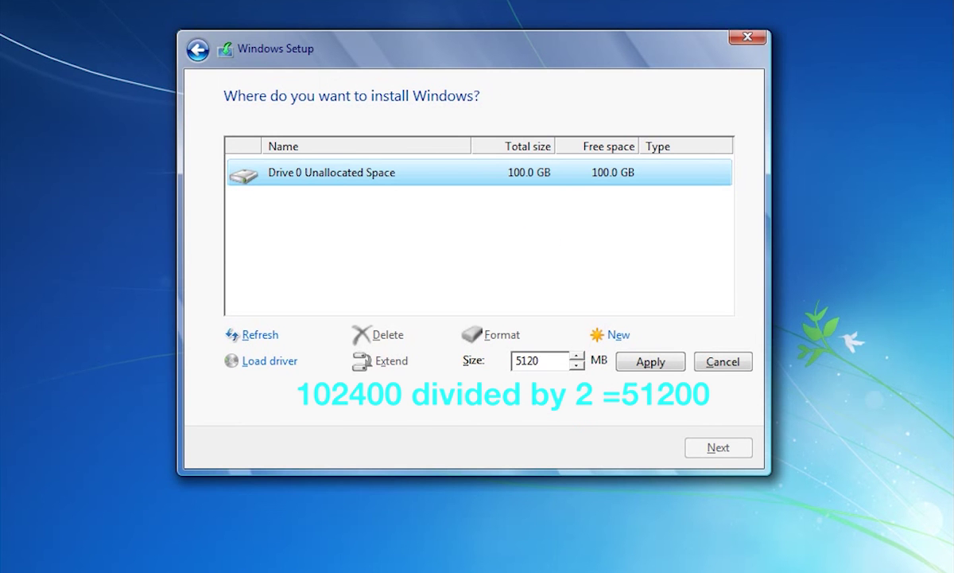
left_click(633, 366)
left_click(628, 363)
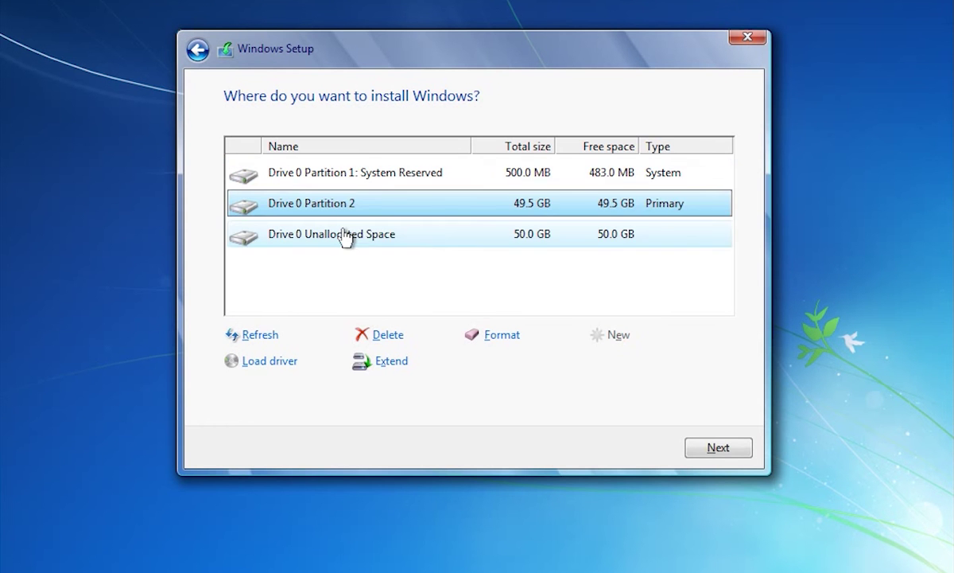
Step: Create a 51198 MB partition from the remaining unallocated space on Drive 0 and format it
left_click(343, 234)
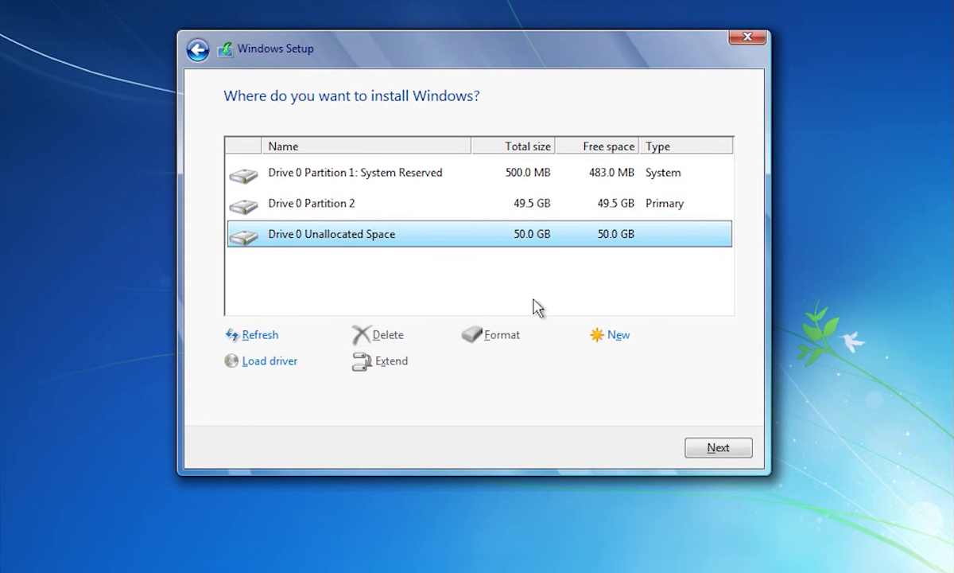
left_click(617, 335)
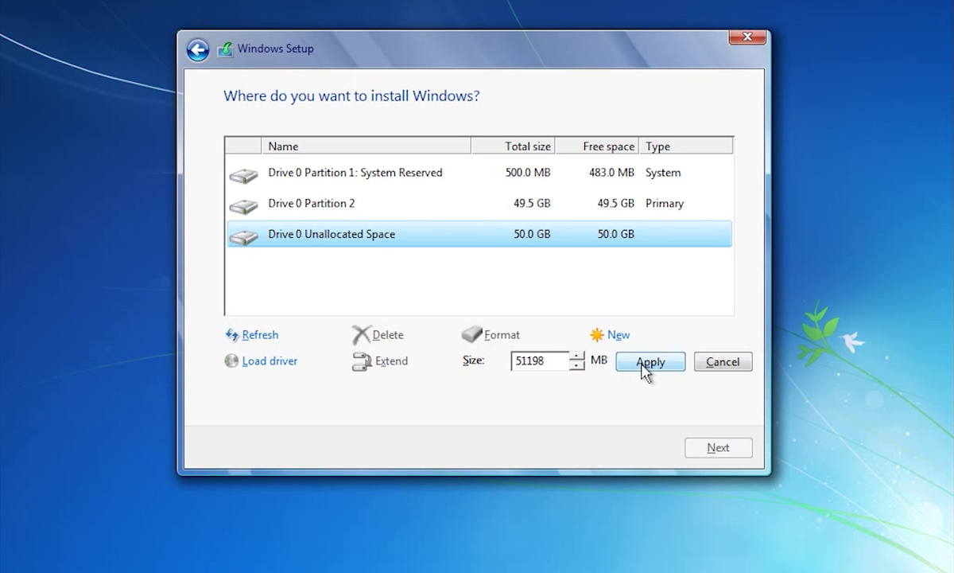
left_click(643, 364)
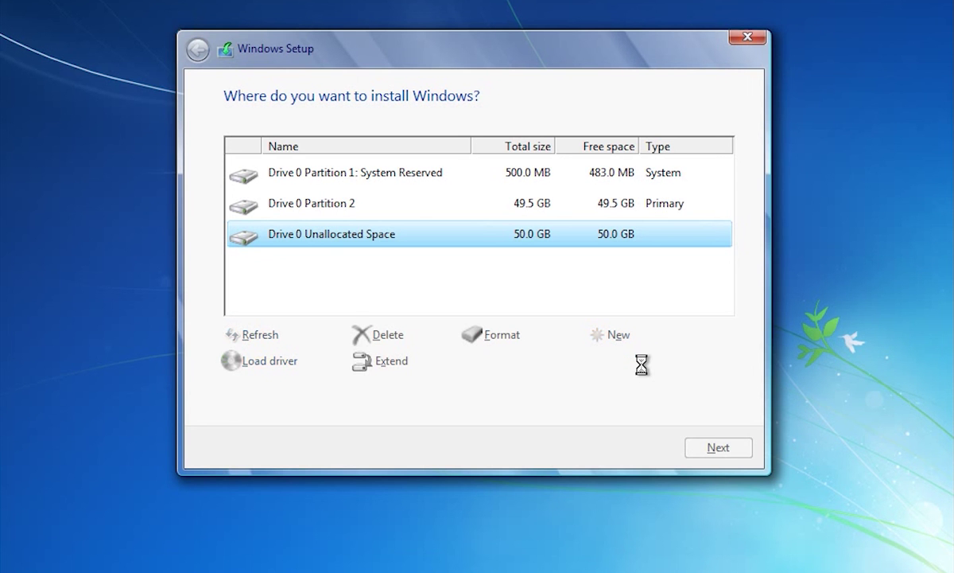
left_click(501, 336)
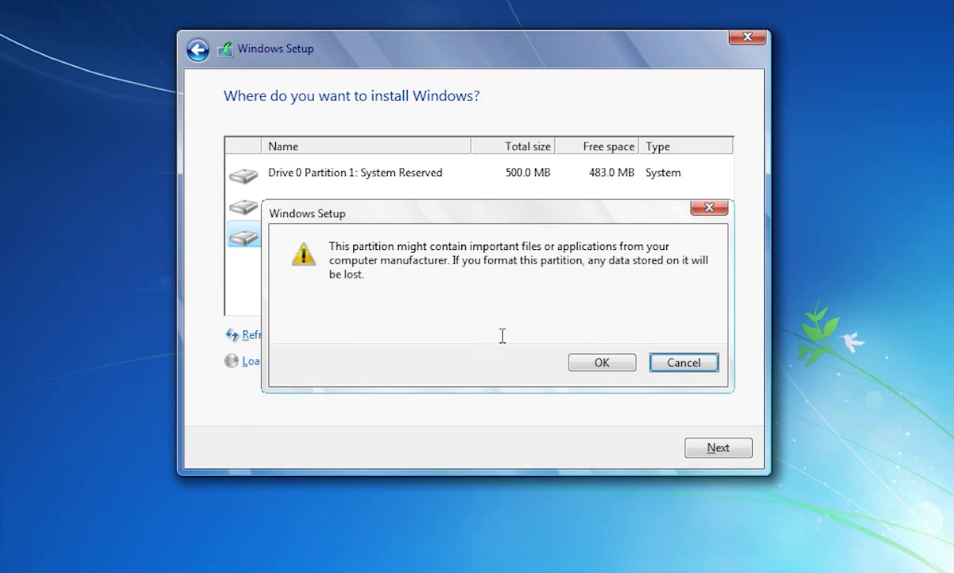
left_click(574, 364)
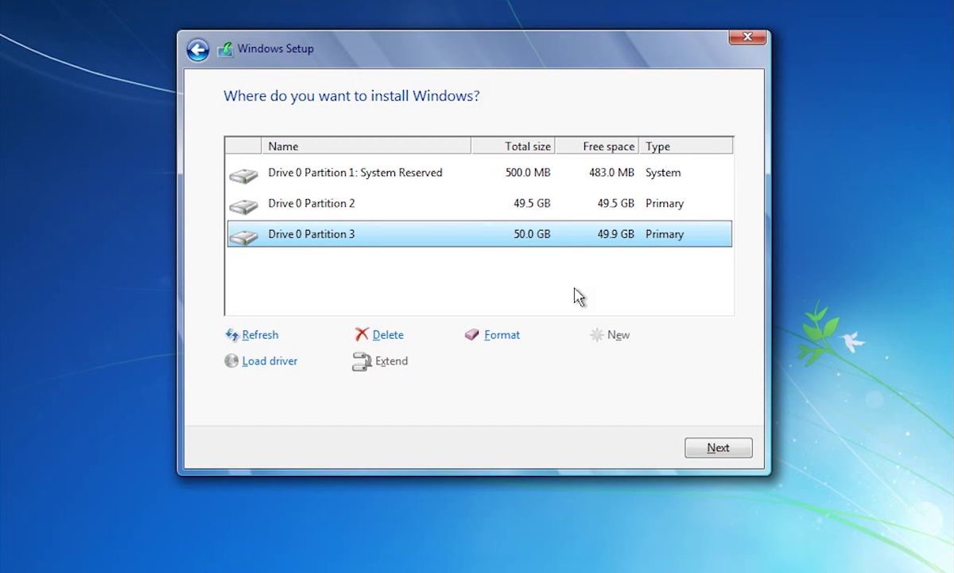
Step: Select Drive 0 Partition 2 as the install location and begin installing Windows
left_click(484, 201)
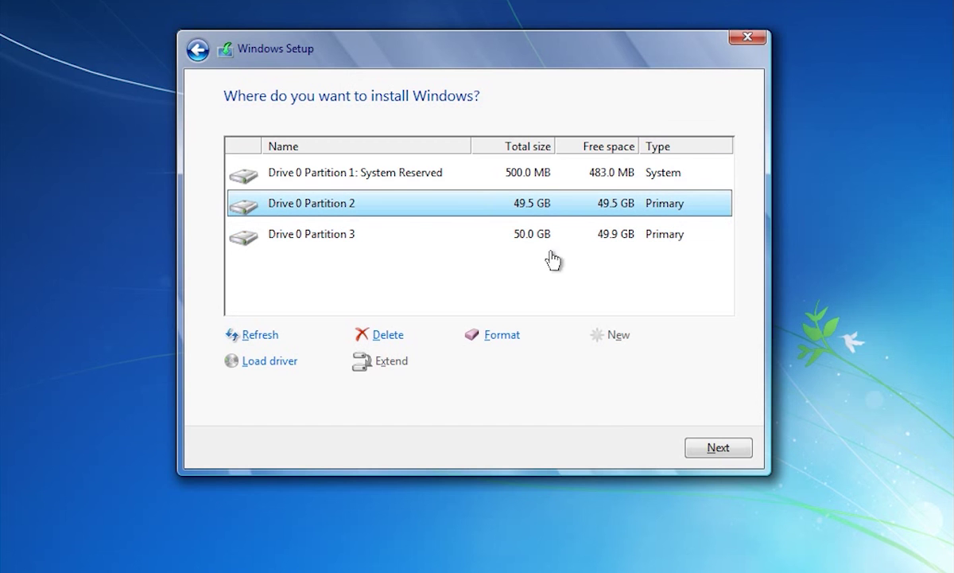
left_click(719, 447)
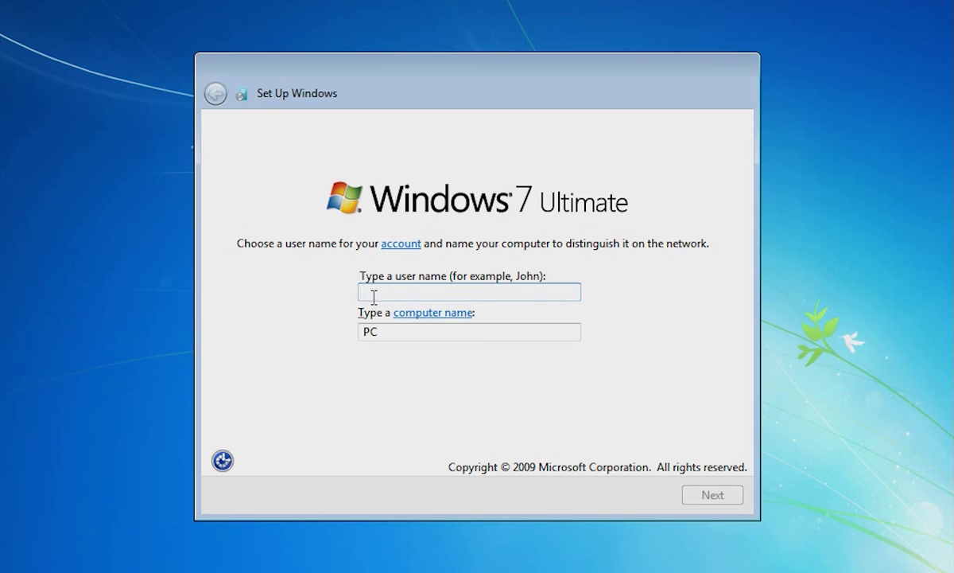
Step: Complete Windows setup with the user name I-net, no account password, and the Pacific Time (US & Canada) date and time settings
type("I")
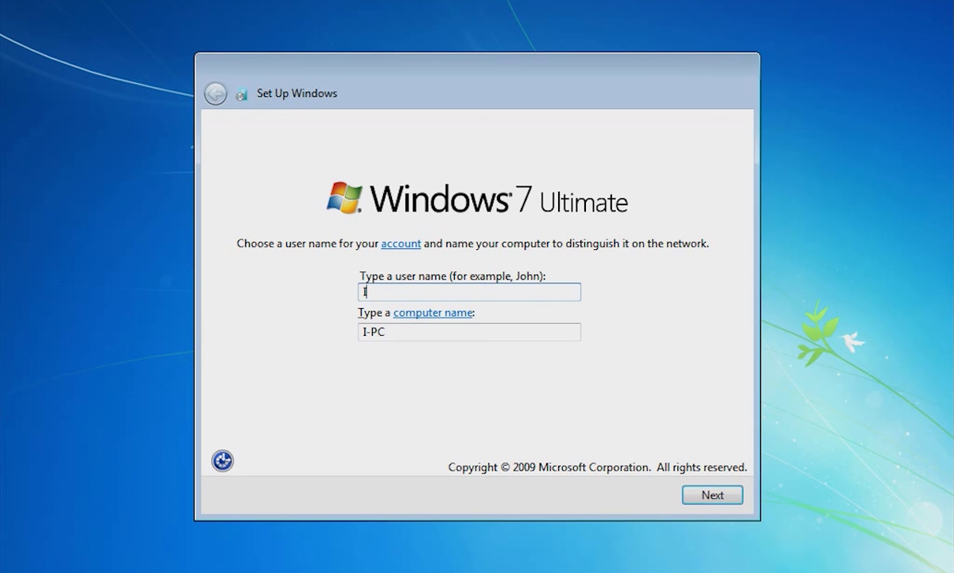
type("-net")
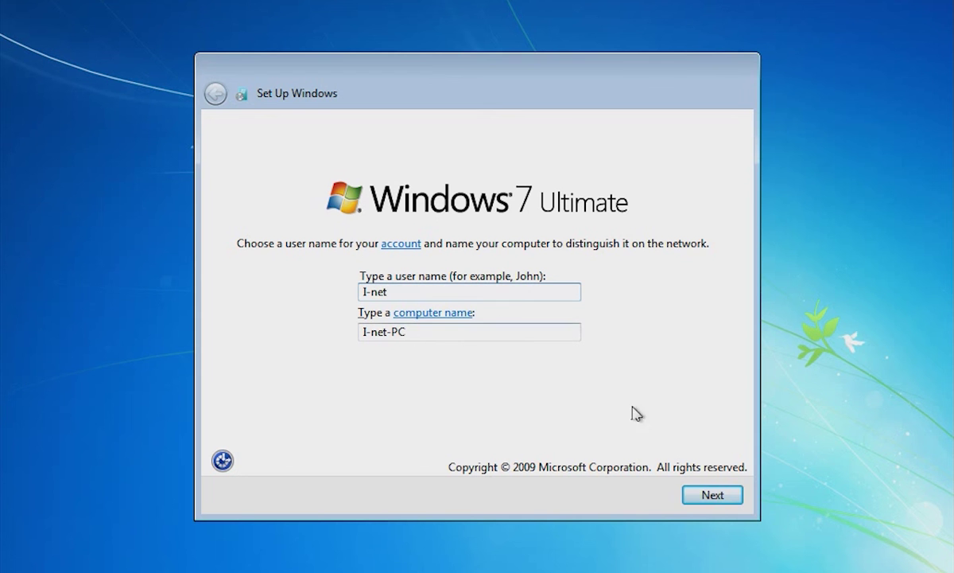
left_click(706, 497)
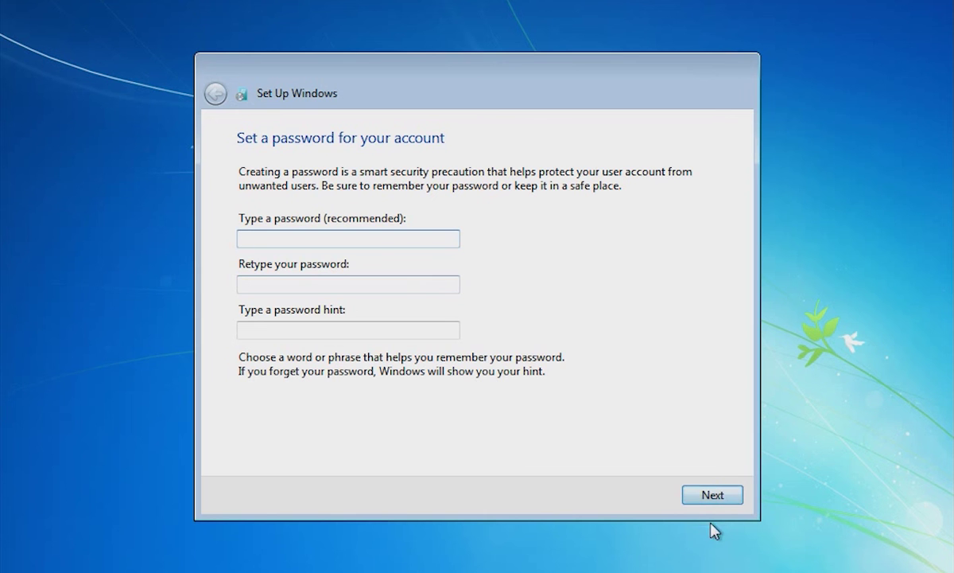
left_click(709, 501)
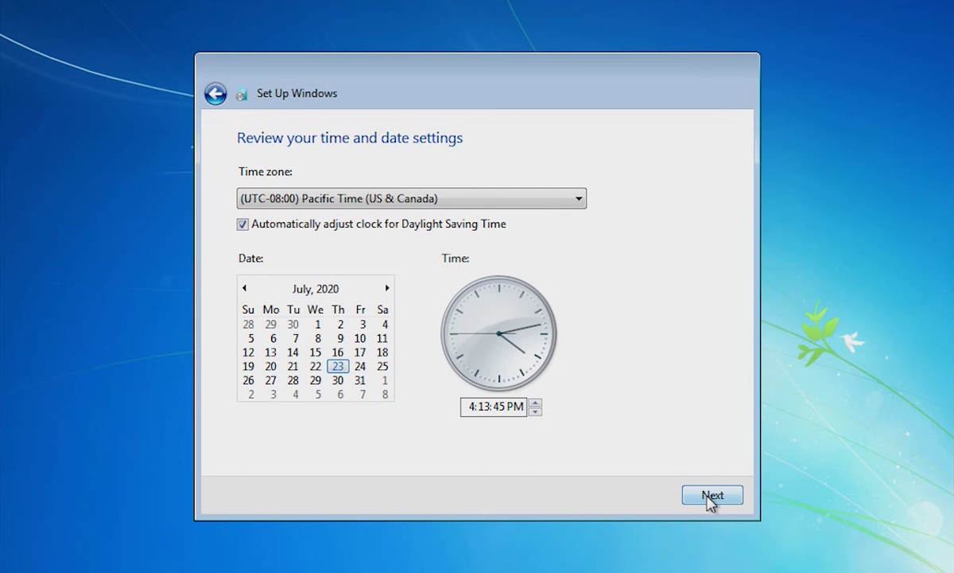
left_click(711, 495)
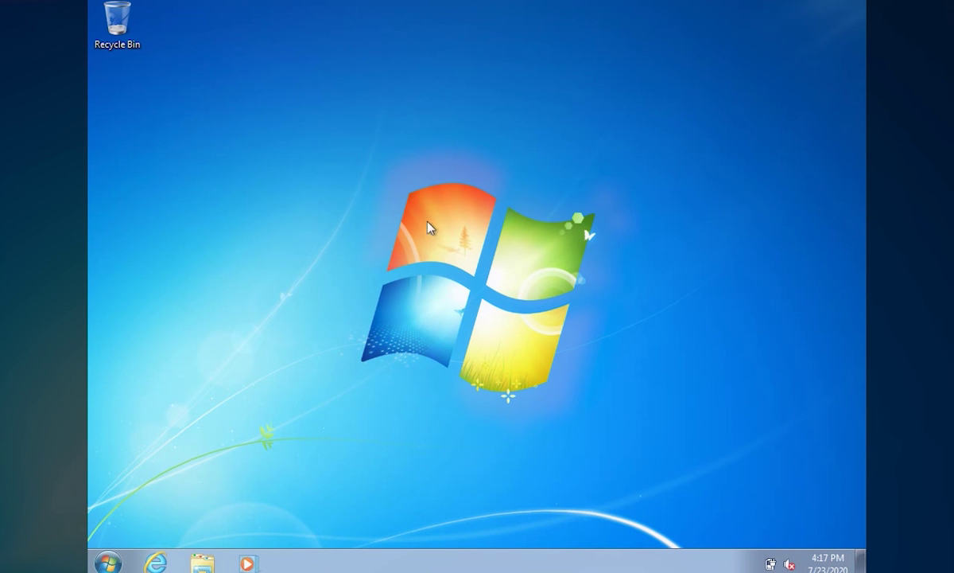
Step: Open the Computer window to check the hard disk drives of the new installation
left_click(108, 563)
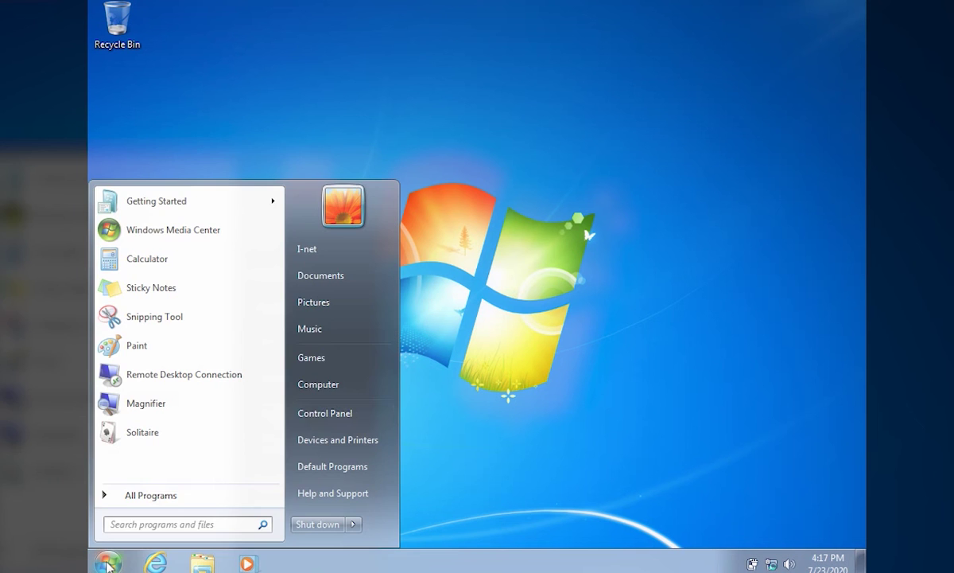
left_click(318, 393)
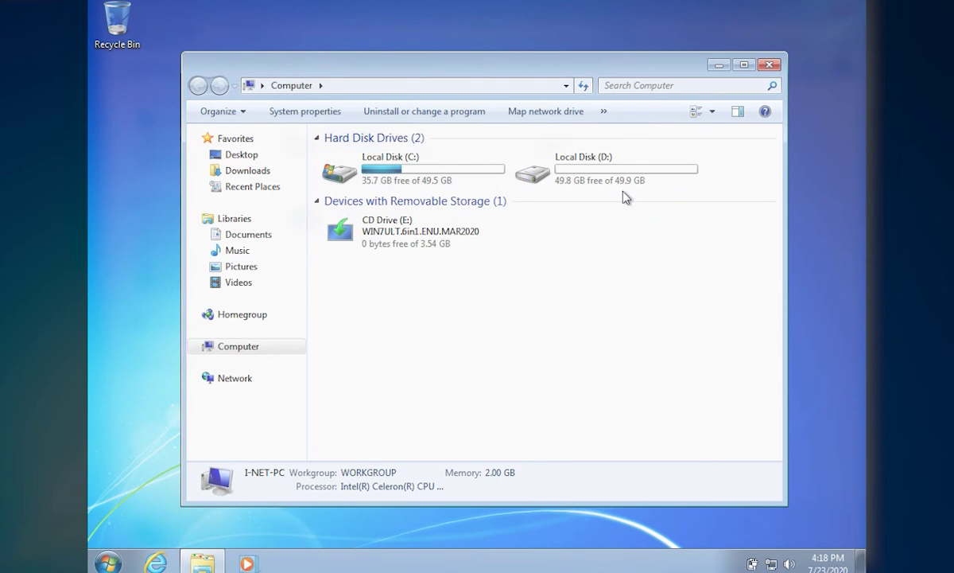
Step: Close the Computer window and open the computer's system properties to check the Windows edition, system type and activation details
mouse_move(620, 183)
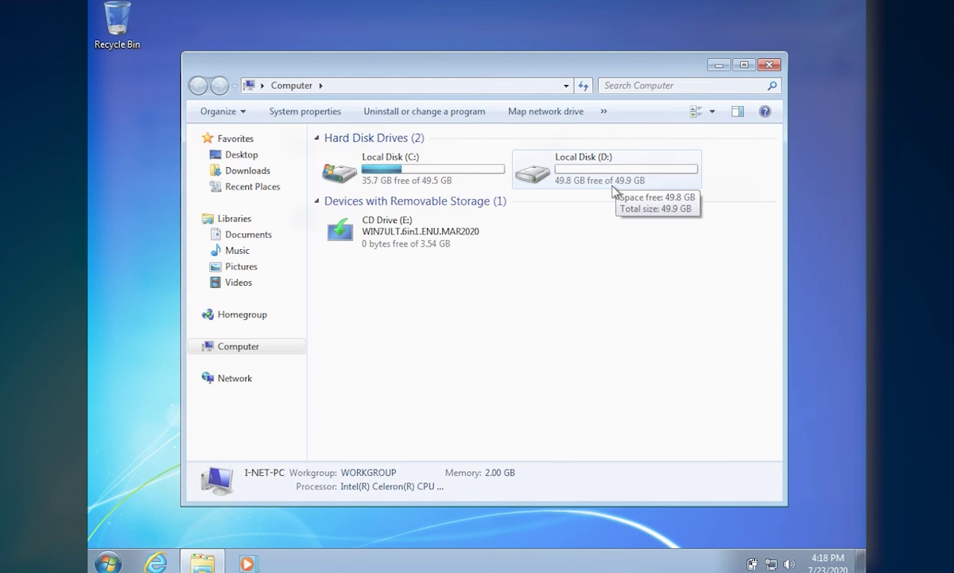
left_click(768, 66)
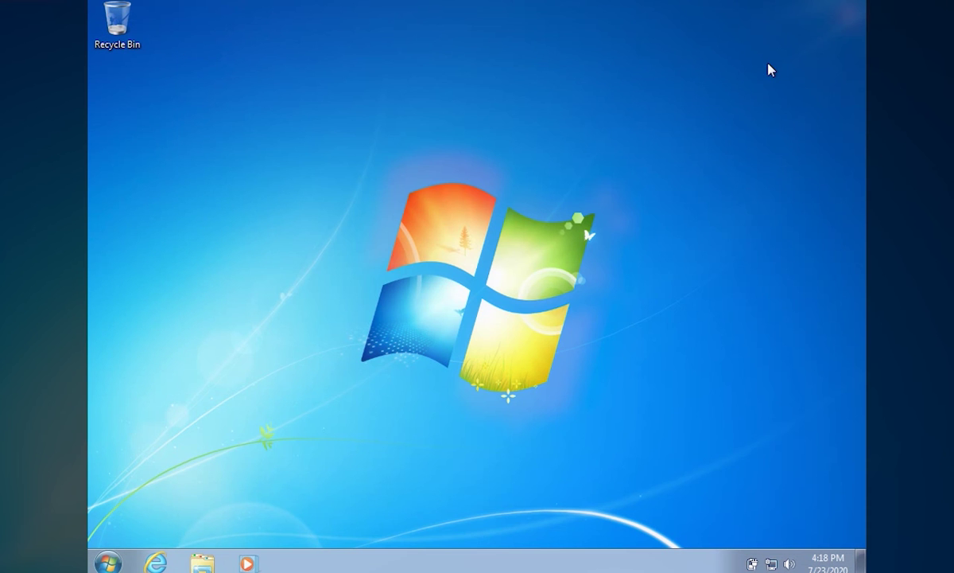
left_click(106, 560)
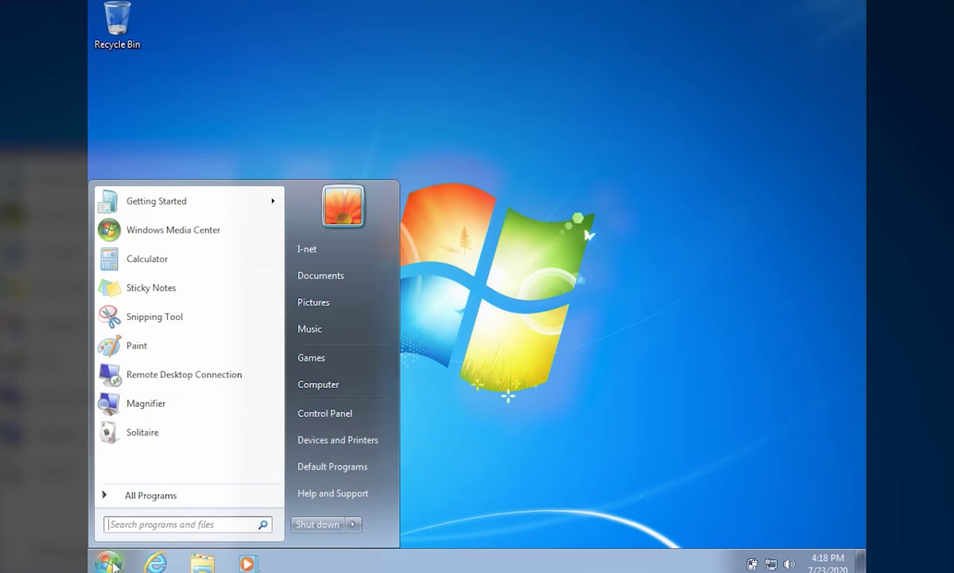
right_click(317, 384)
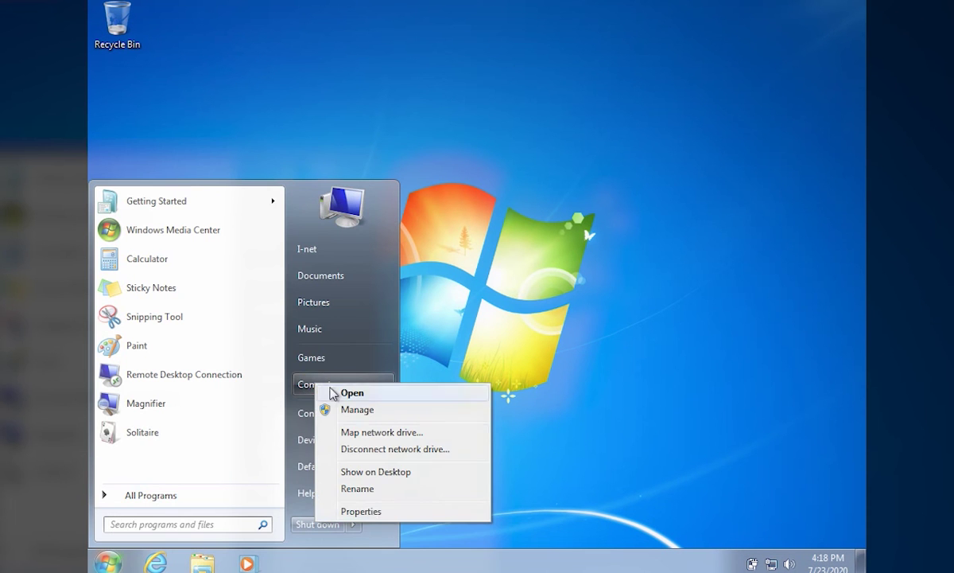
left_click(372, 521)
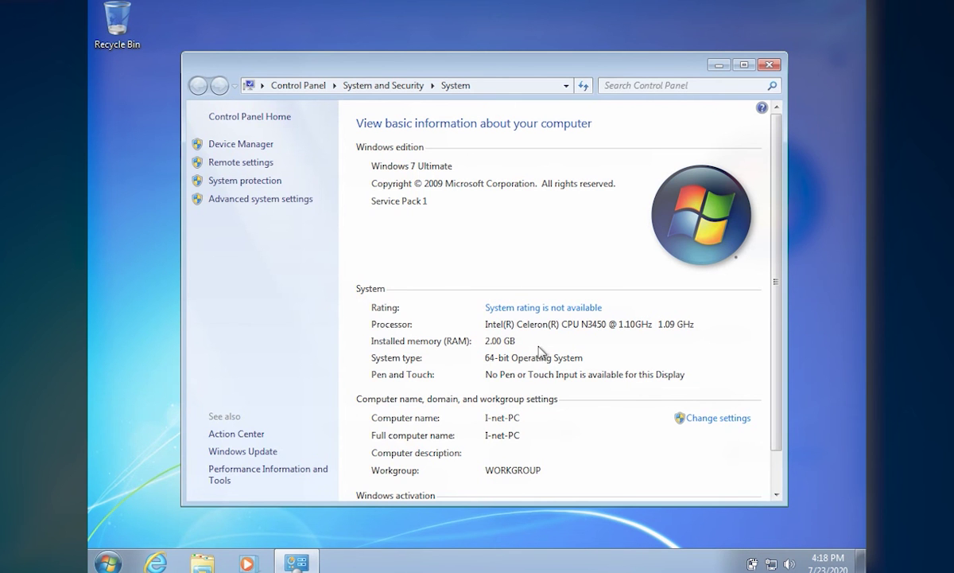
scroll(543, 399, "down", 1)
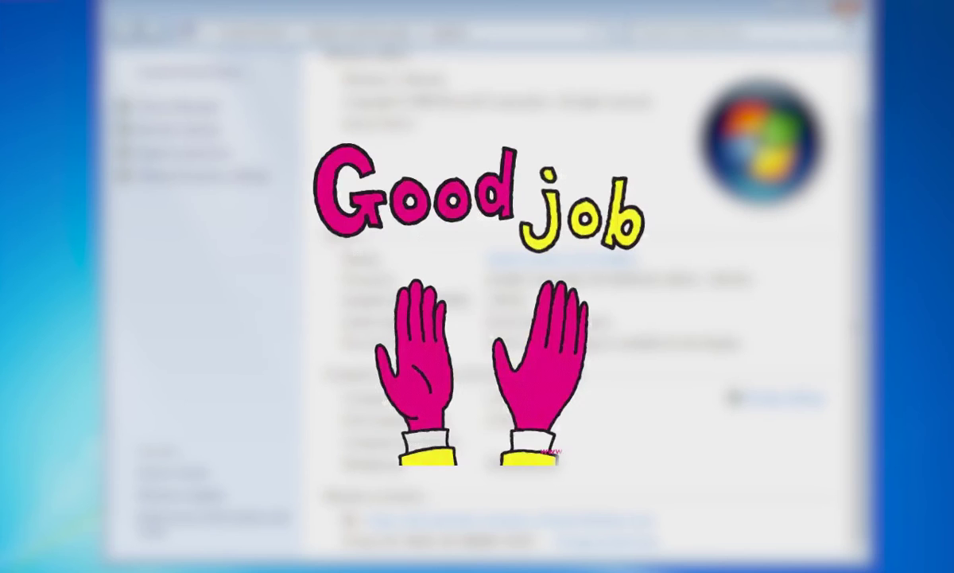